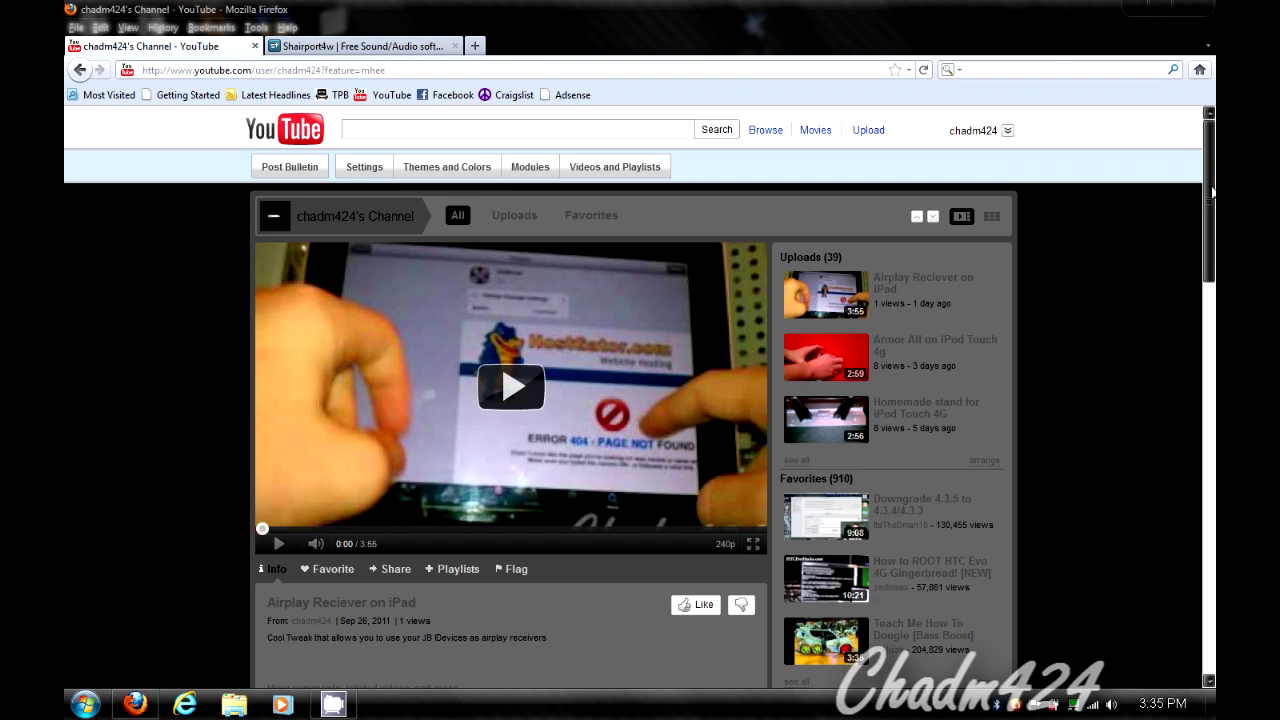
Step: Download Shairport4w.zip from the SourceForge Shairport4w project page
scroll(1212, 192, "down", 2)
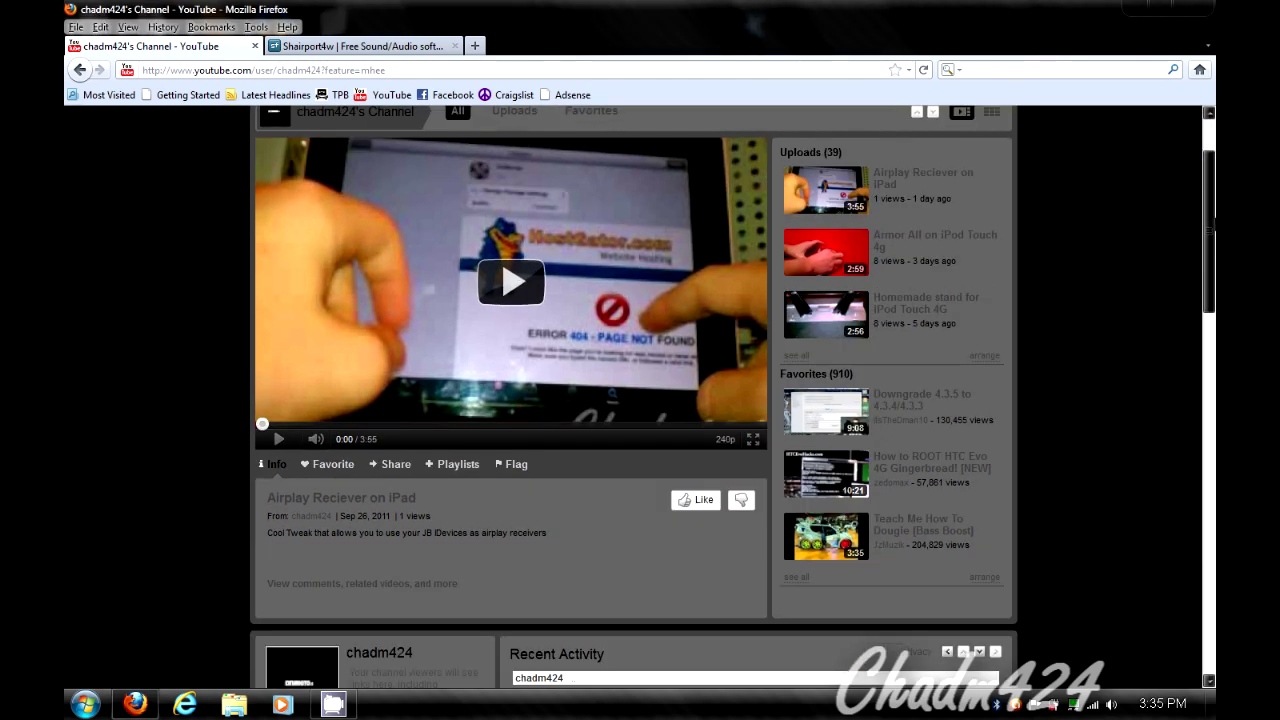
scroll(733, 396, "down", 2)
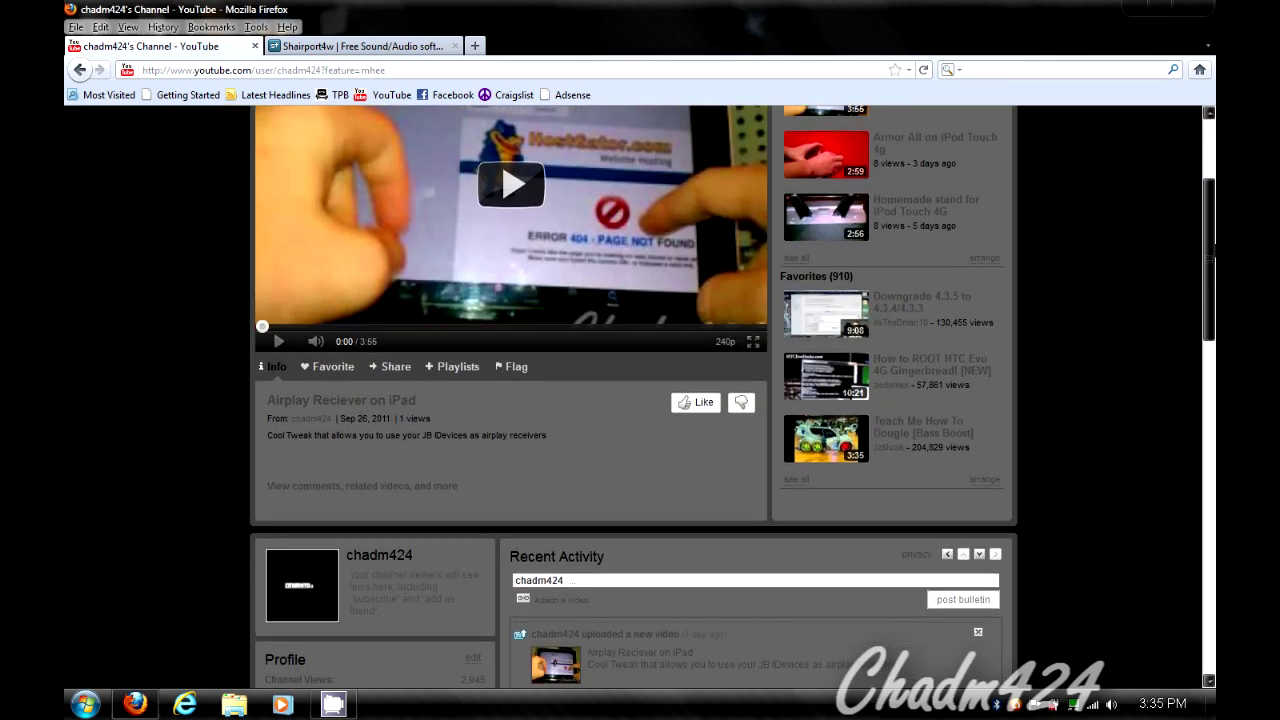
scroll(733, 396, "down", 5)
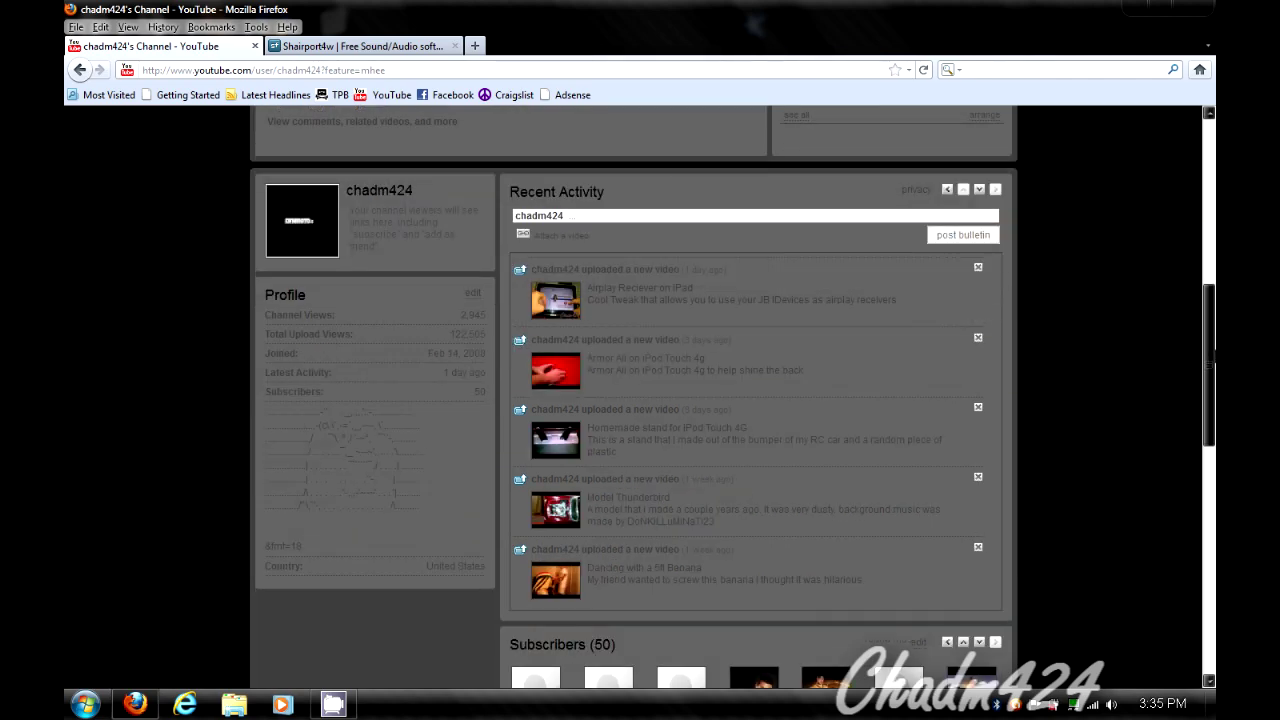
scroll(1210, 138, "up", 10)
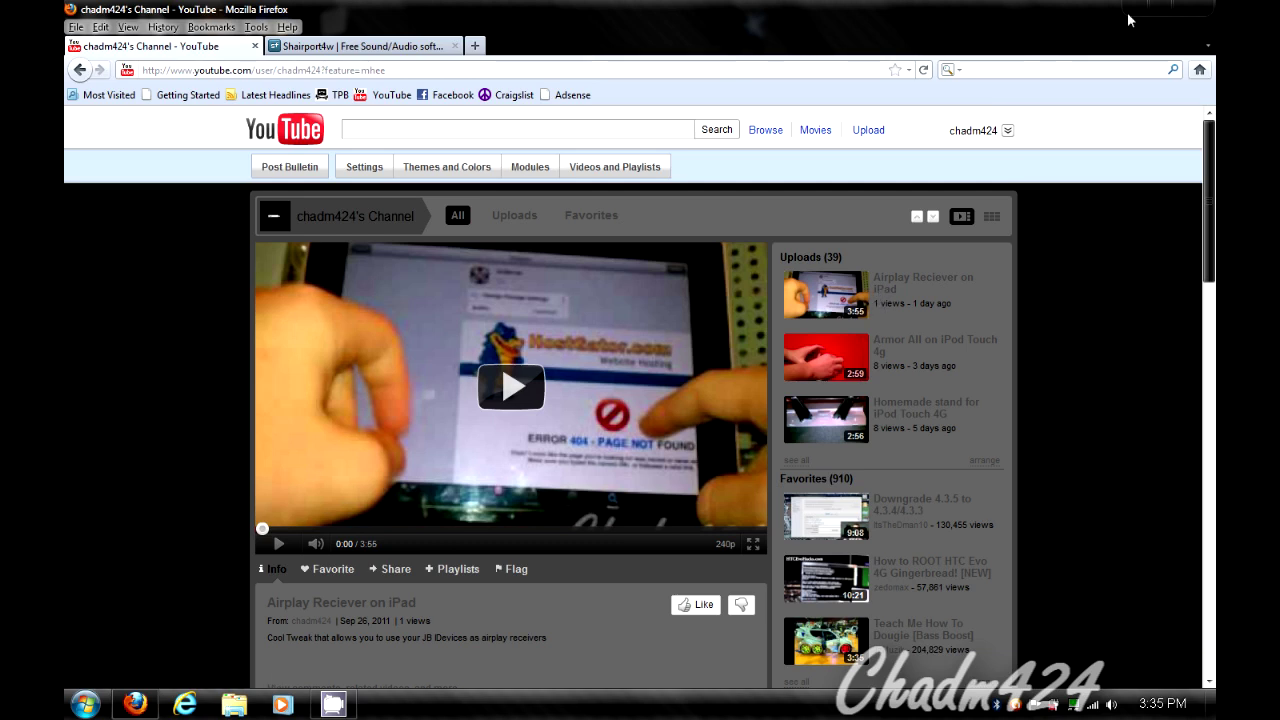
left_click(413, 50)
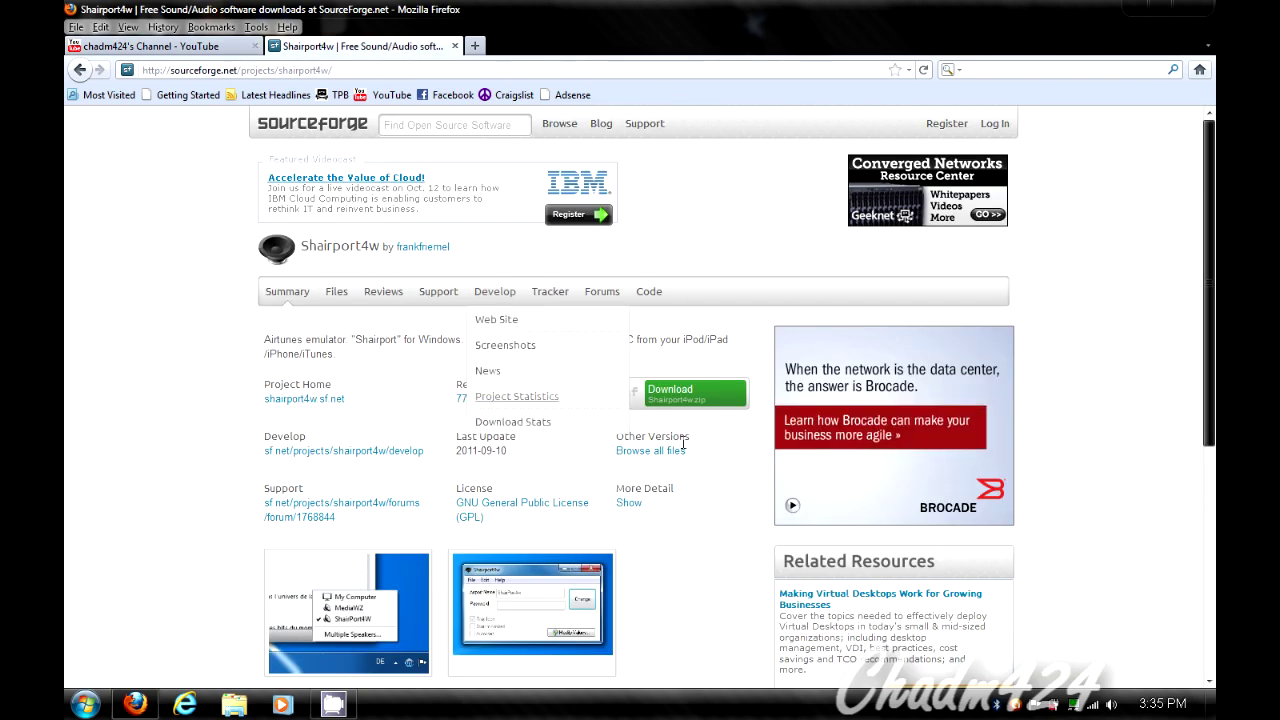
left_click(699, 405)
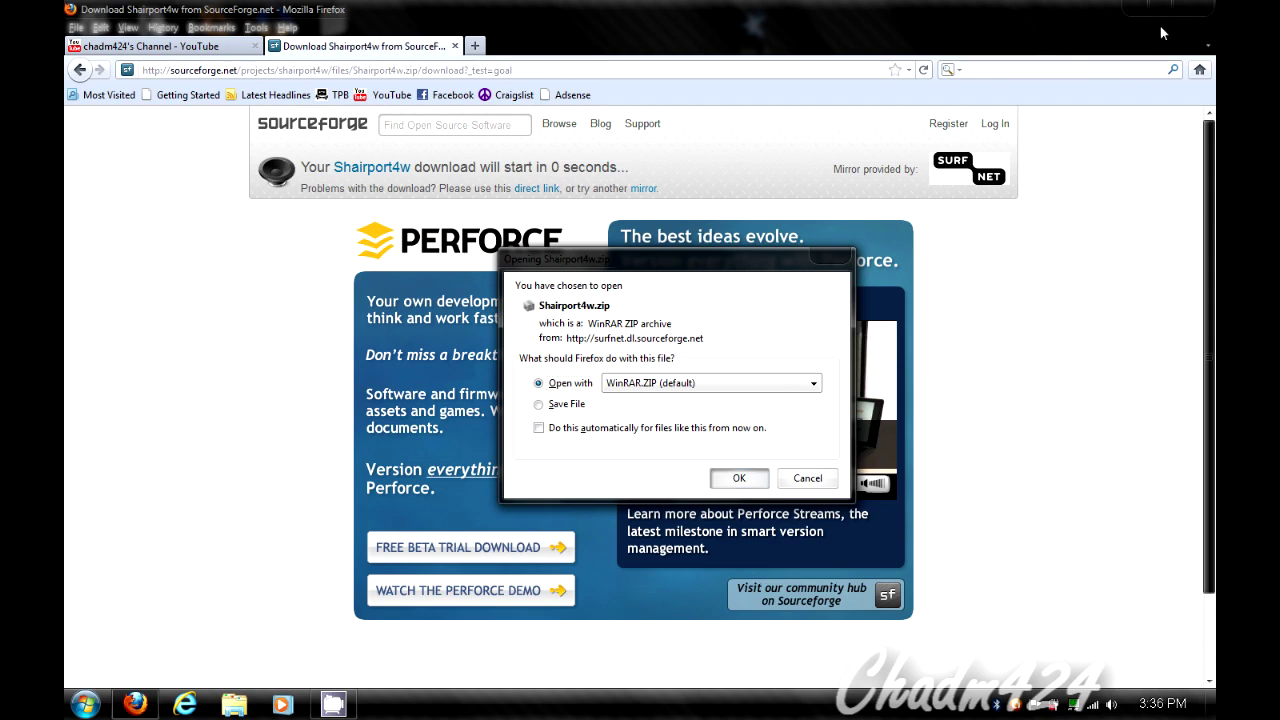
Step: Open Shairport4w.zip in WinRAR, extract Shairport4w.exe to the desktop, and close WinRAR
key("Return")
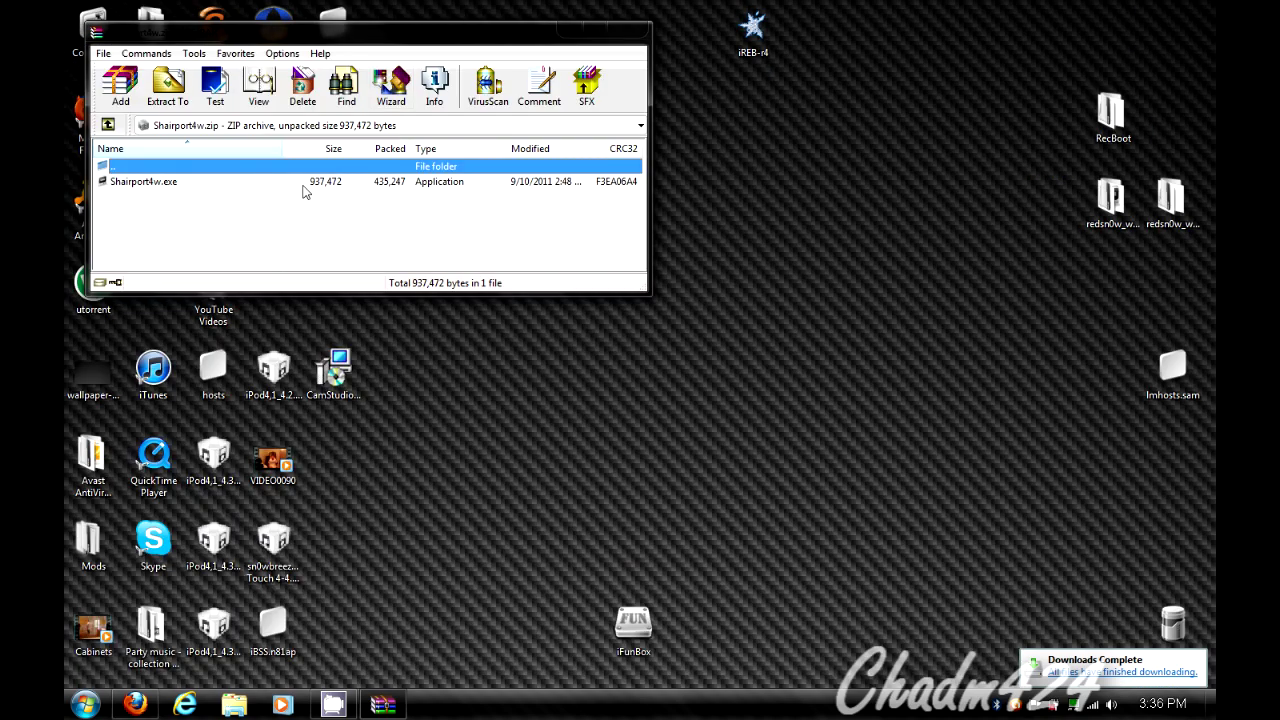
left_click_drag(310, 182, 827, 117)
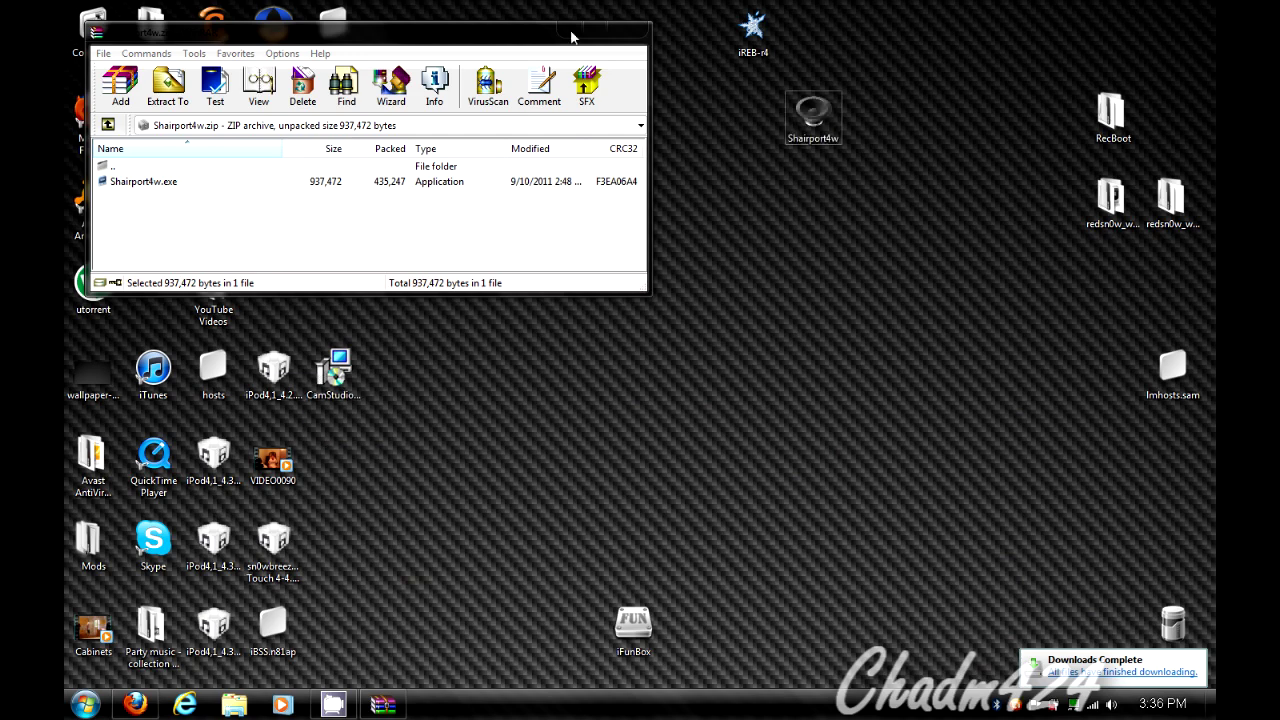
left_click(628, 31)
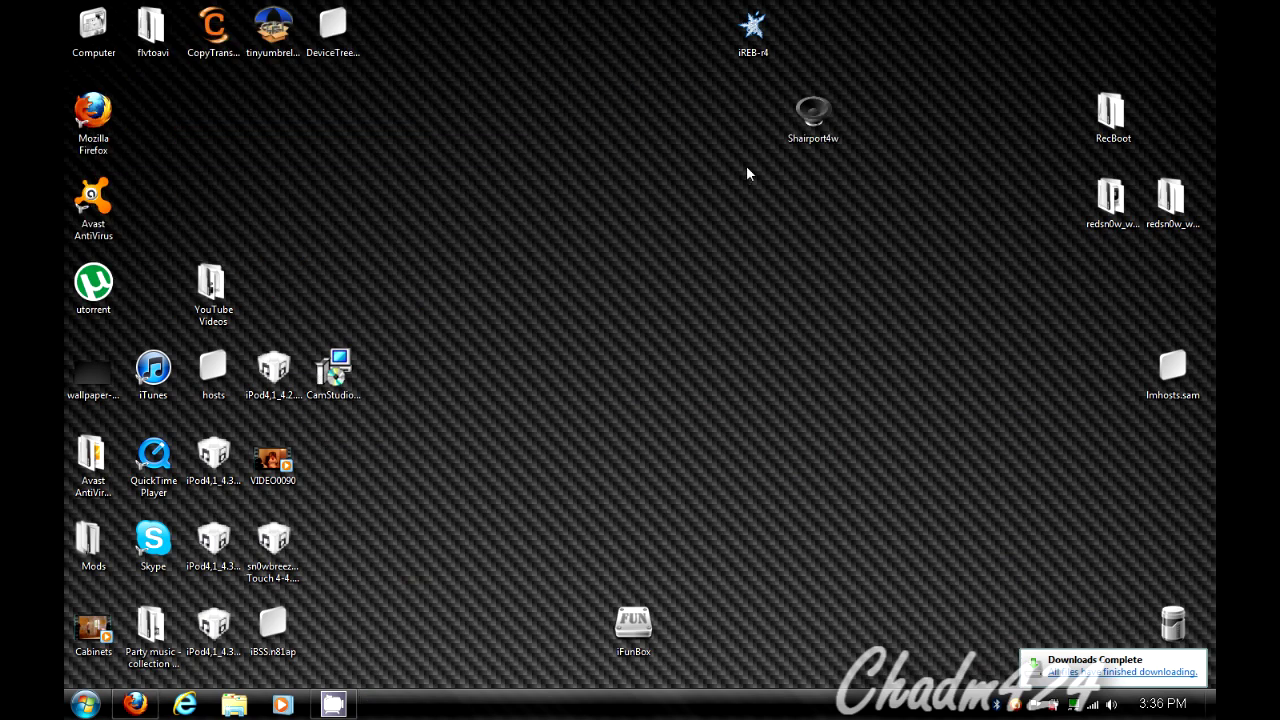
left_click_drag(812, 115, 763, 257)
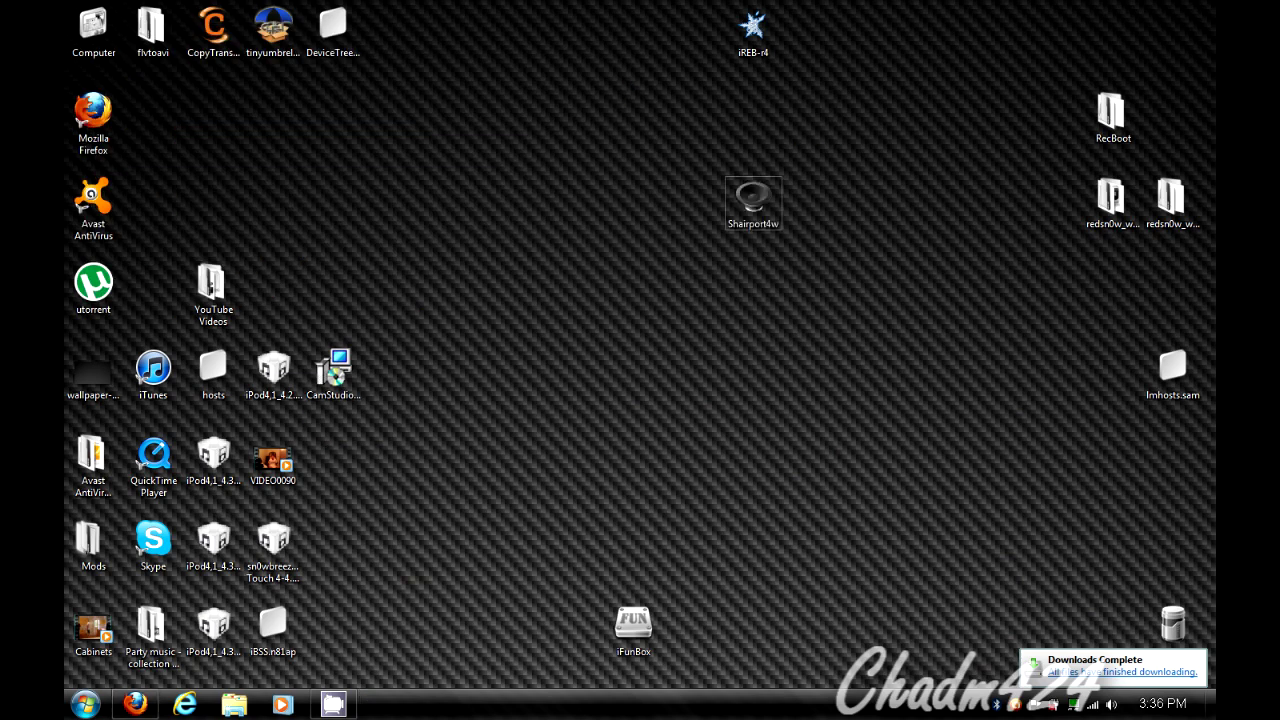
Step: Launch Shairport4w from the desktop and grant it firewall access on private and public networks
left_click(1070, 497)
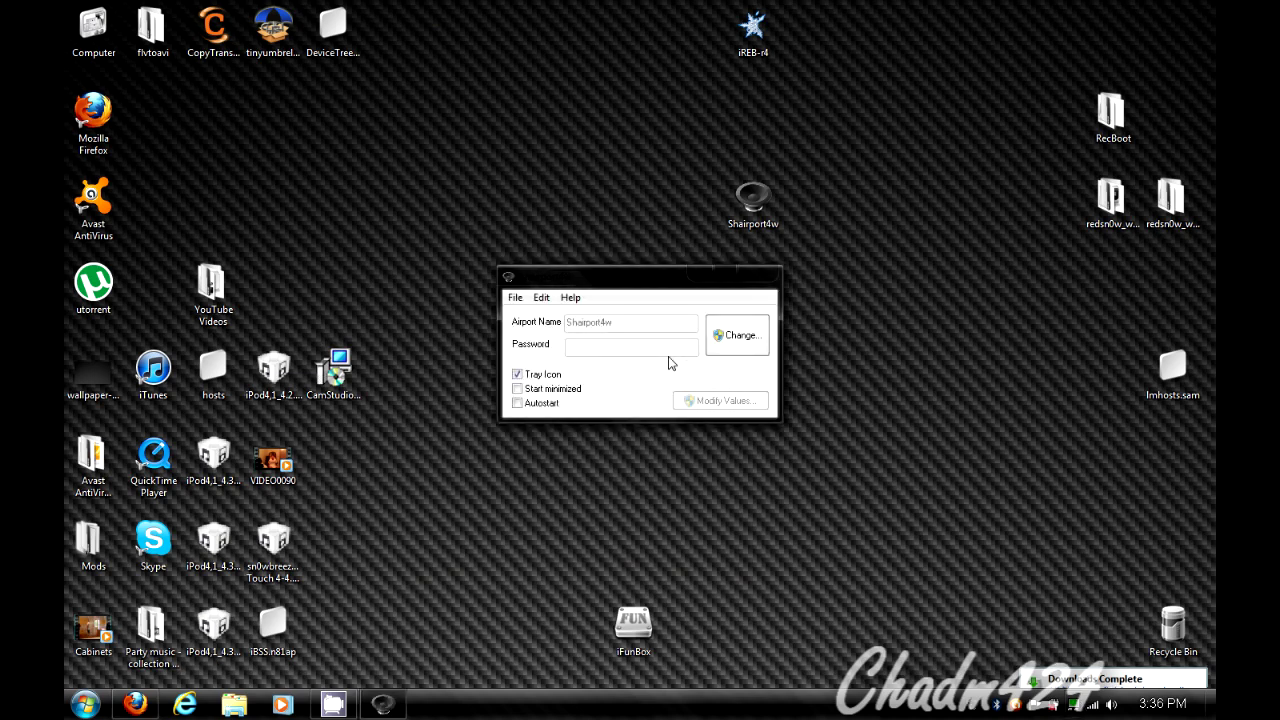
left_click(1090, 704)
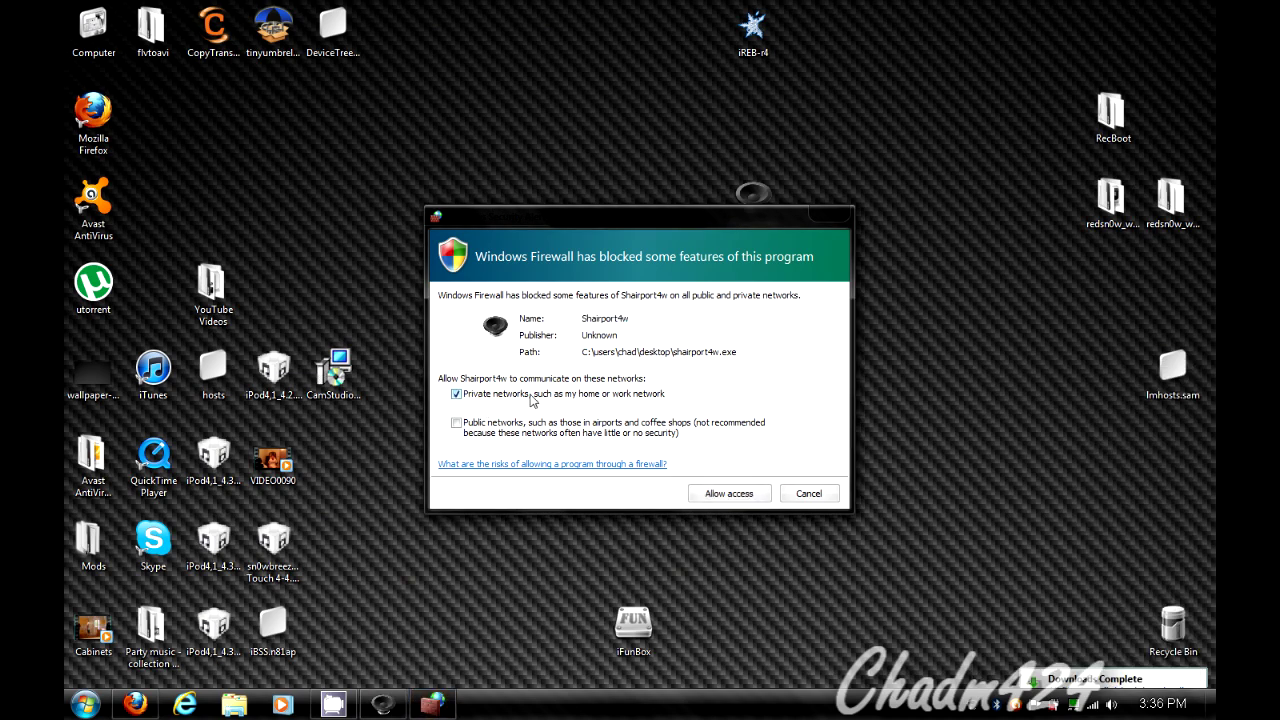
left_click(460, 426)
left_click(707, 497)
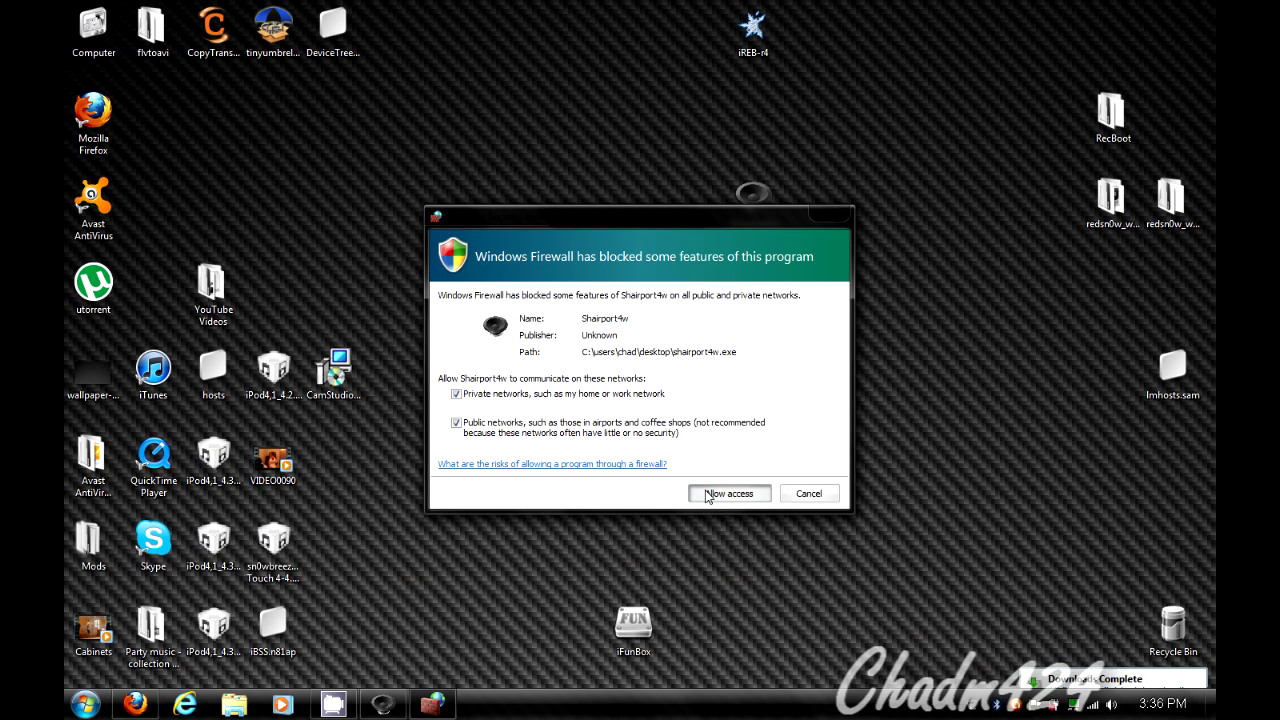
left_click(707, 495)
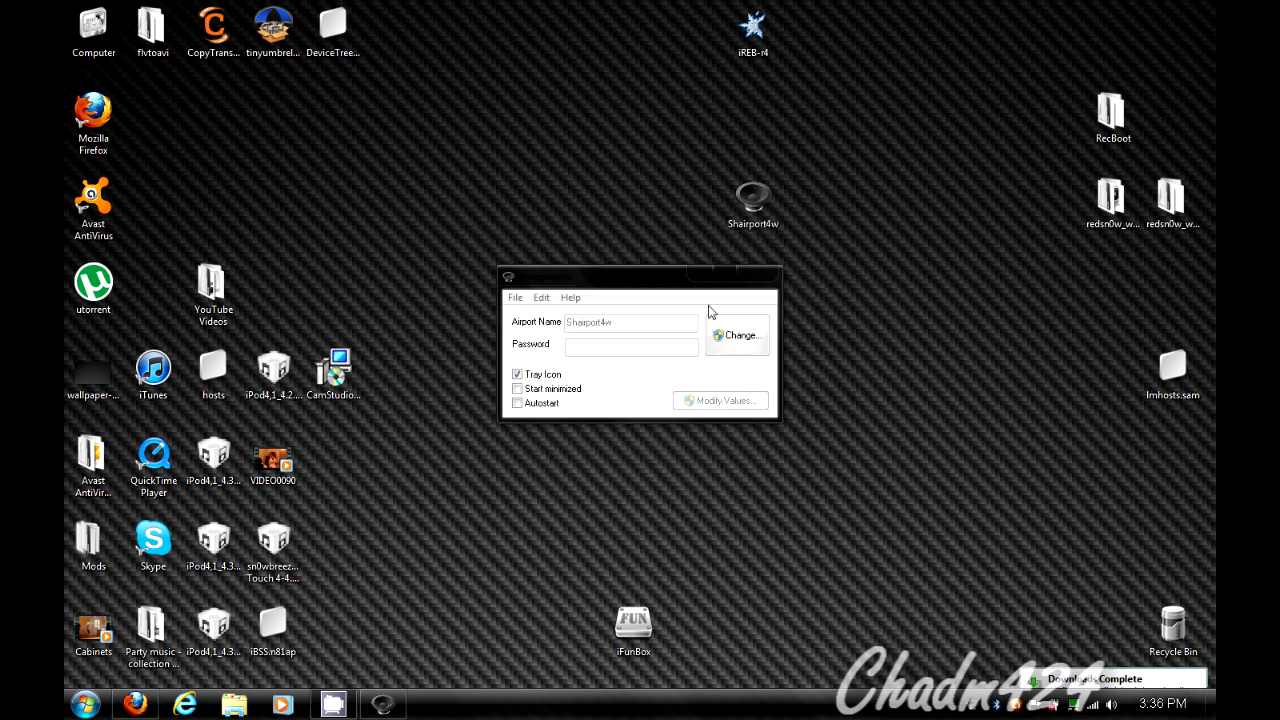
Step: Change the AirPort name to 'Inspiron', leaving Password and Verify password empty
left_click(725, 343)
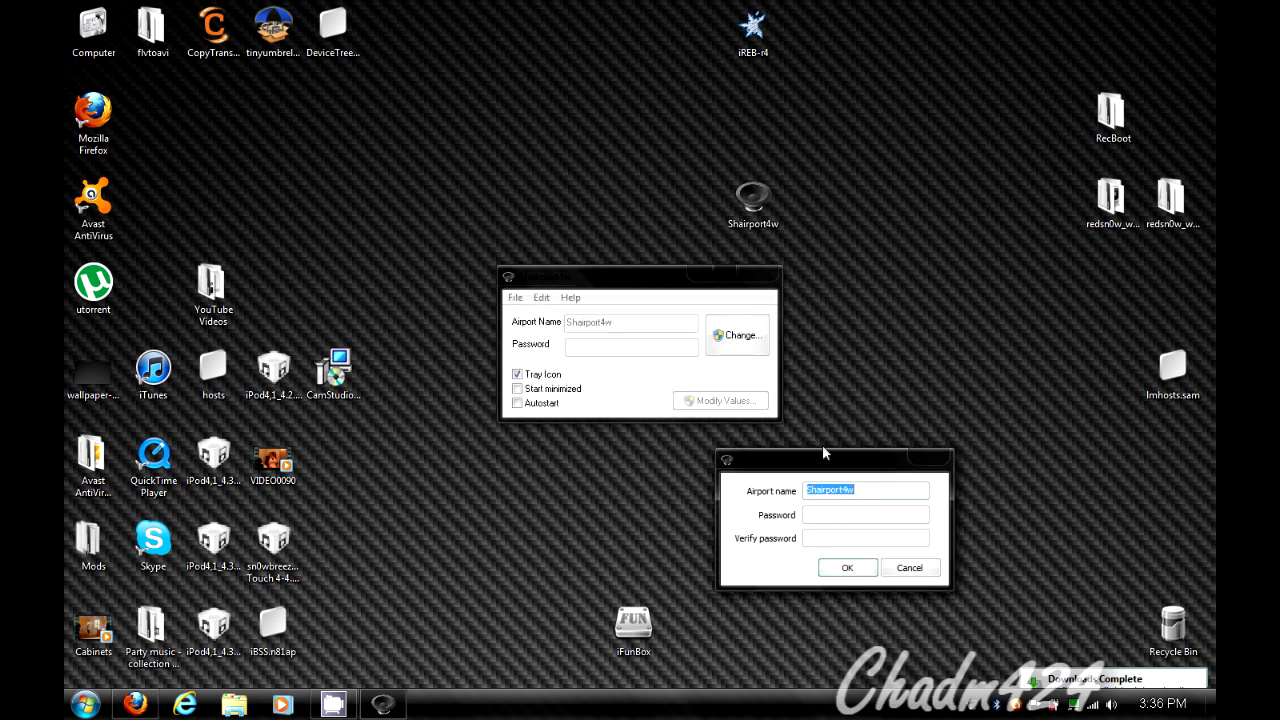
left_click_drag(822, 457, 794, 331)
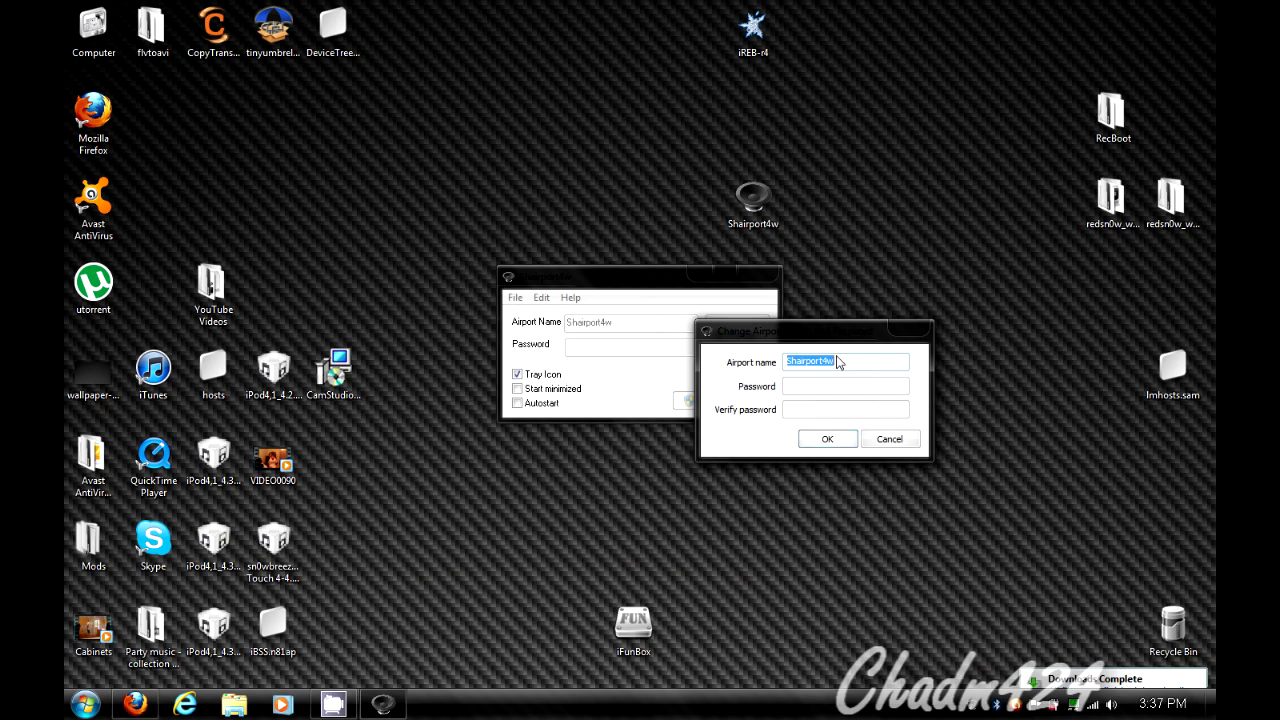
type("Inspiron")
left_click(801, 391)
type("*****")
key("BackSpace")
key("BackSpace")
key("BackSpace")
key("BackSpace")
key("BackSpace")
left_click(815, 410)
left_click(827, 439)
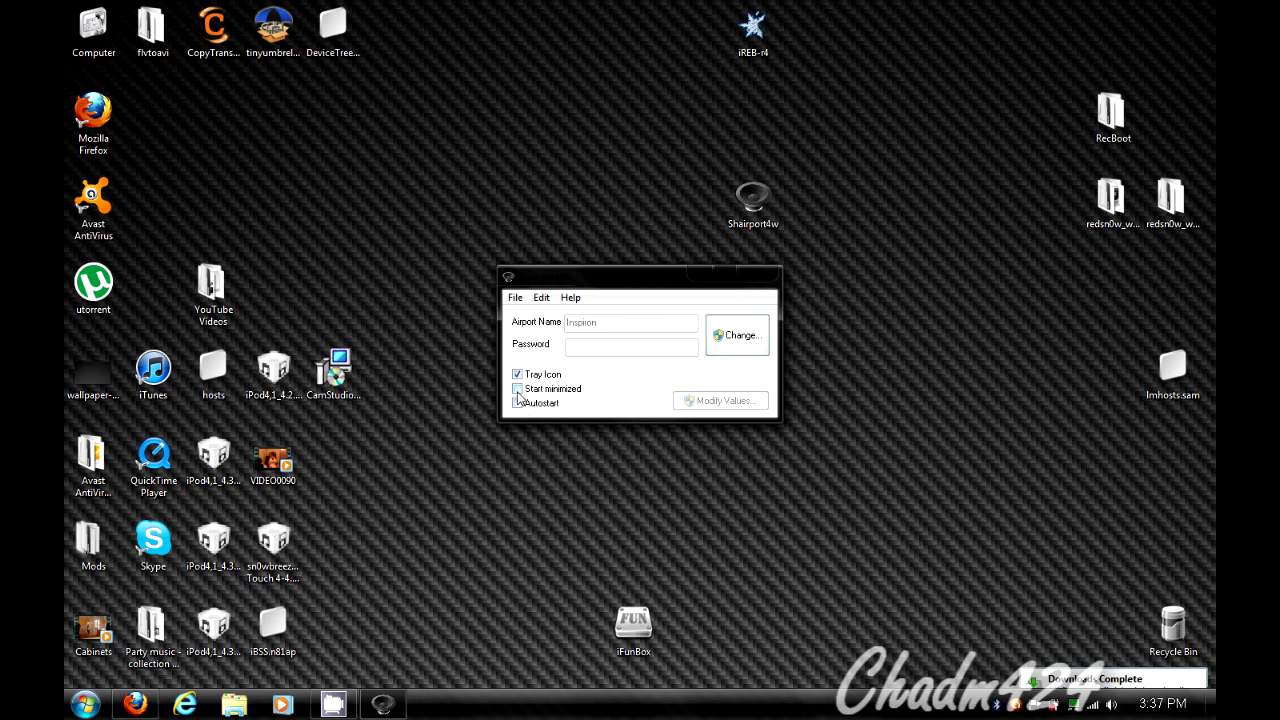
Step: Tick Start minimized and Autostart, then check the tray's hidden icons and return
left_click(517, 390)
left_click(518, 403)
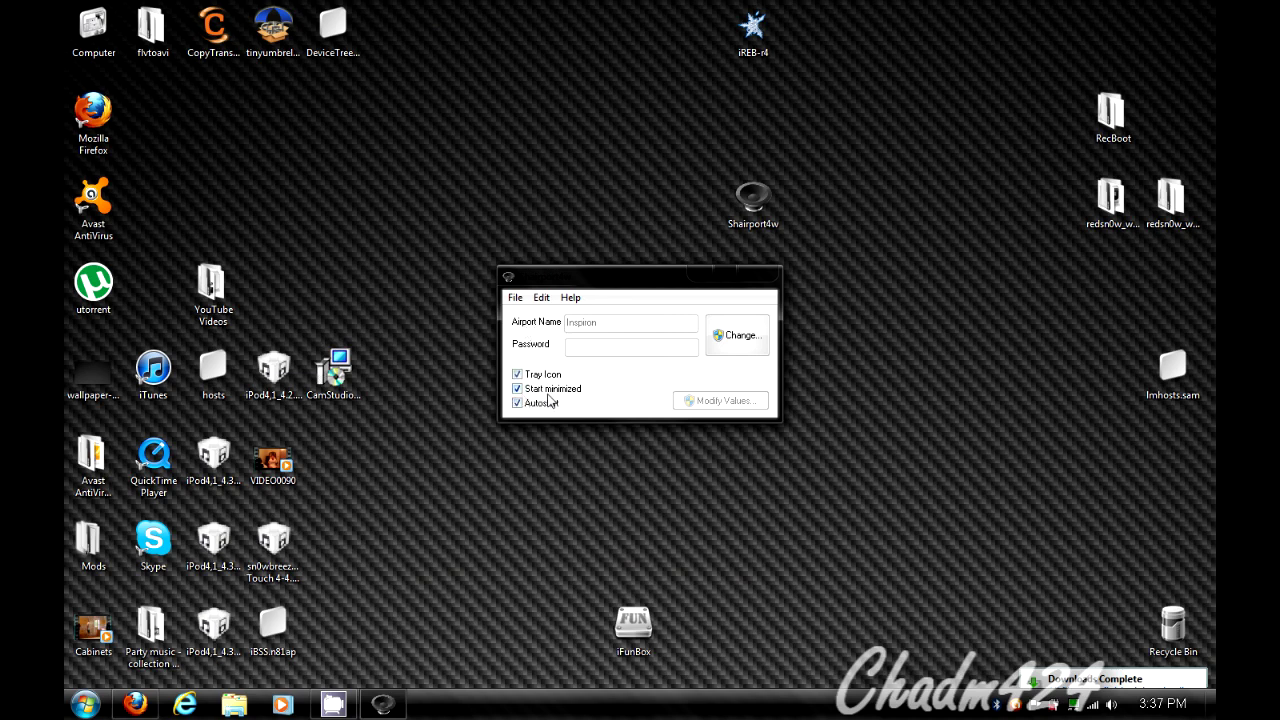
left_click(983, 708)
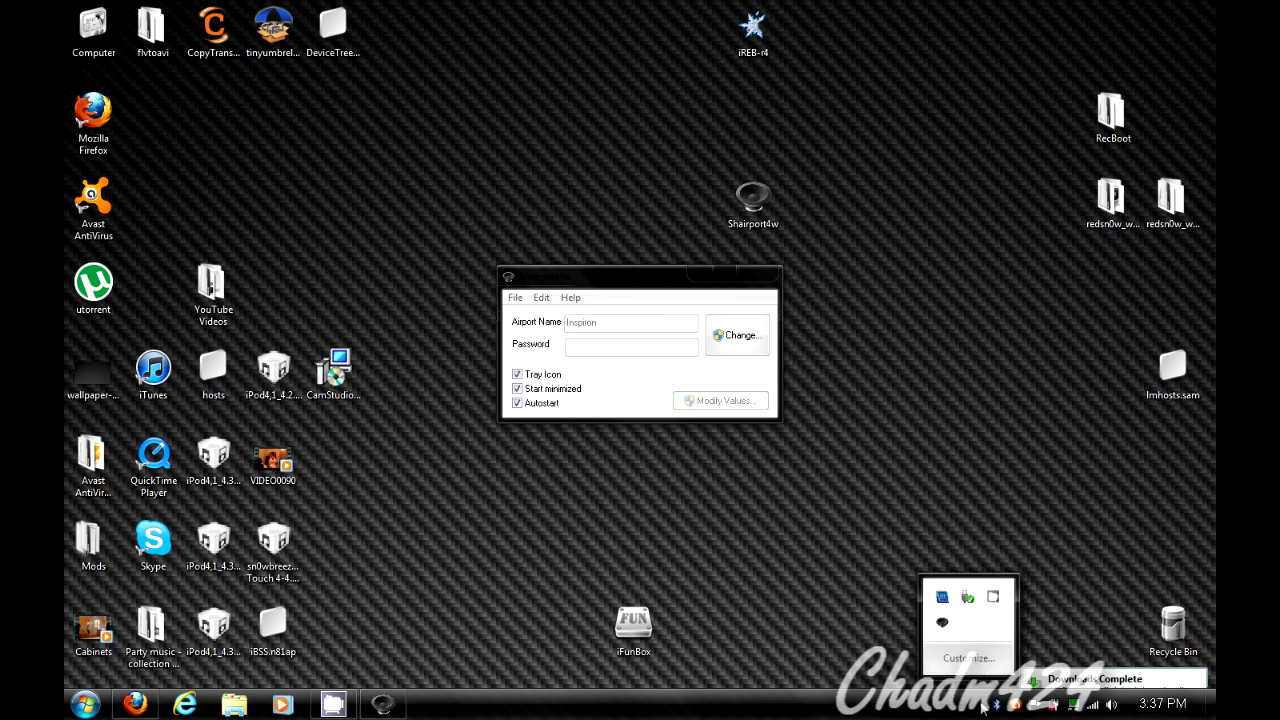
left_click(806, 496)
left_click(586, 270)
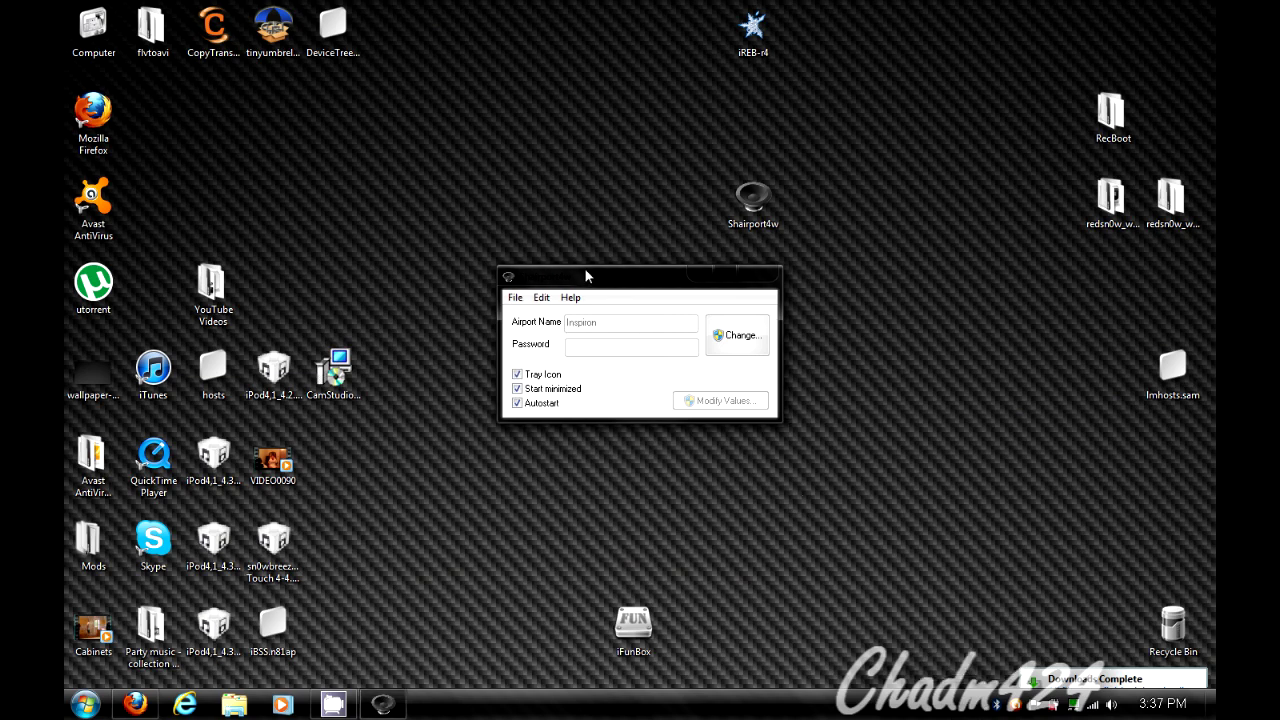
Step: In Edit > Advanced, set the Soundcard to Speakers (High Definition Audio Device) and confirm
left_click(541, 297)
left_click(548, 313)
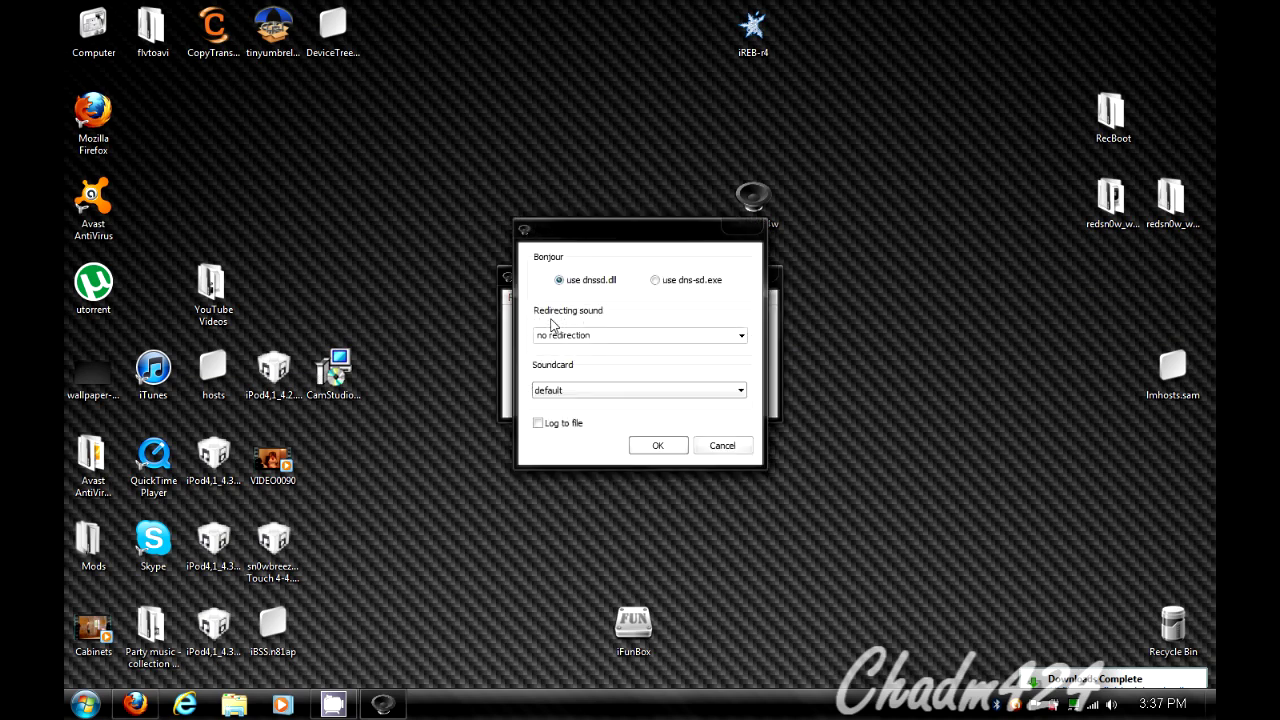
left_click(603, 395)
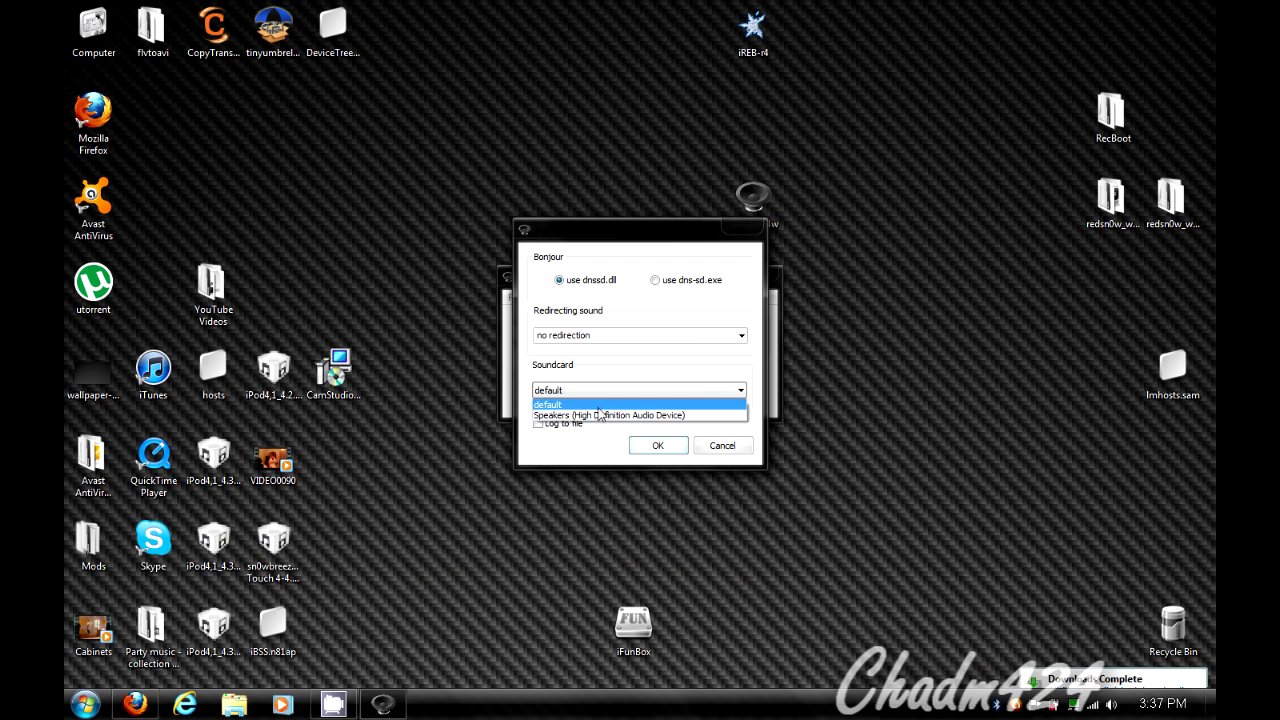
left_click(598, 416)
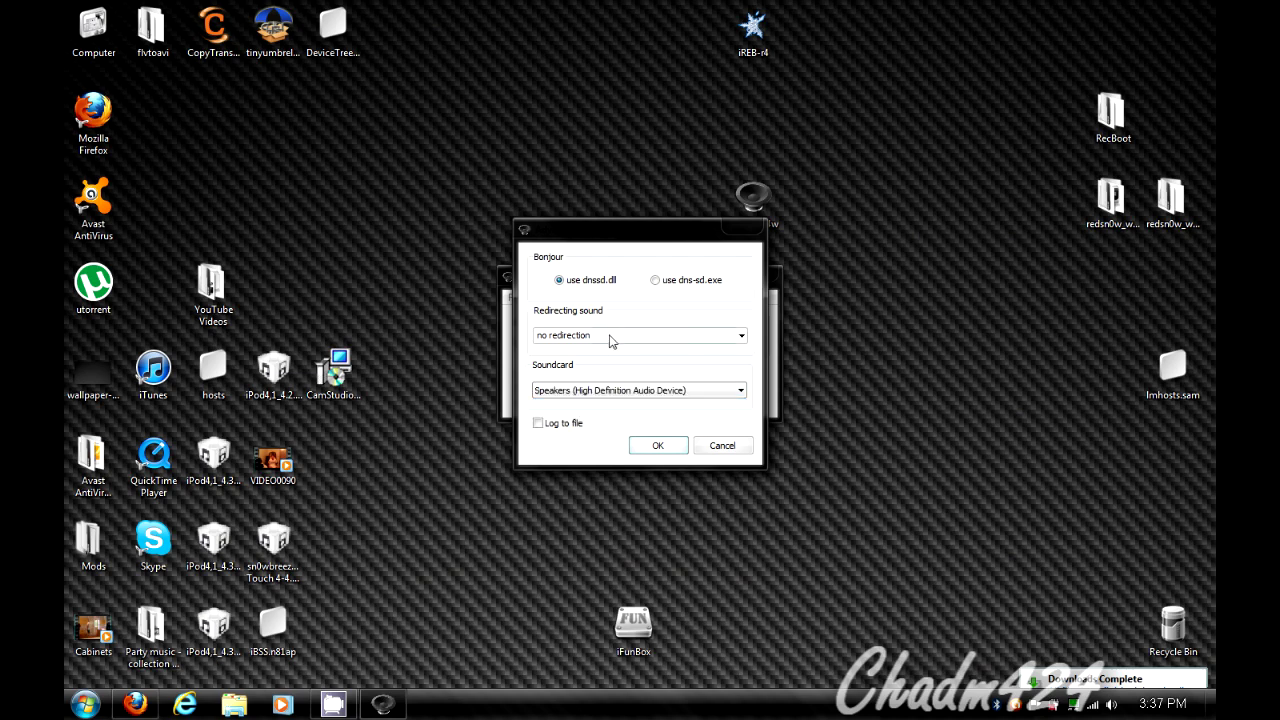
left_click(657, 446)
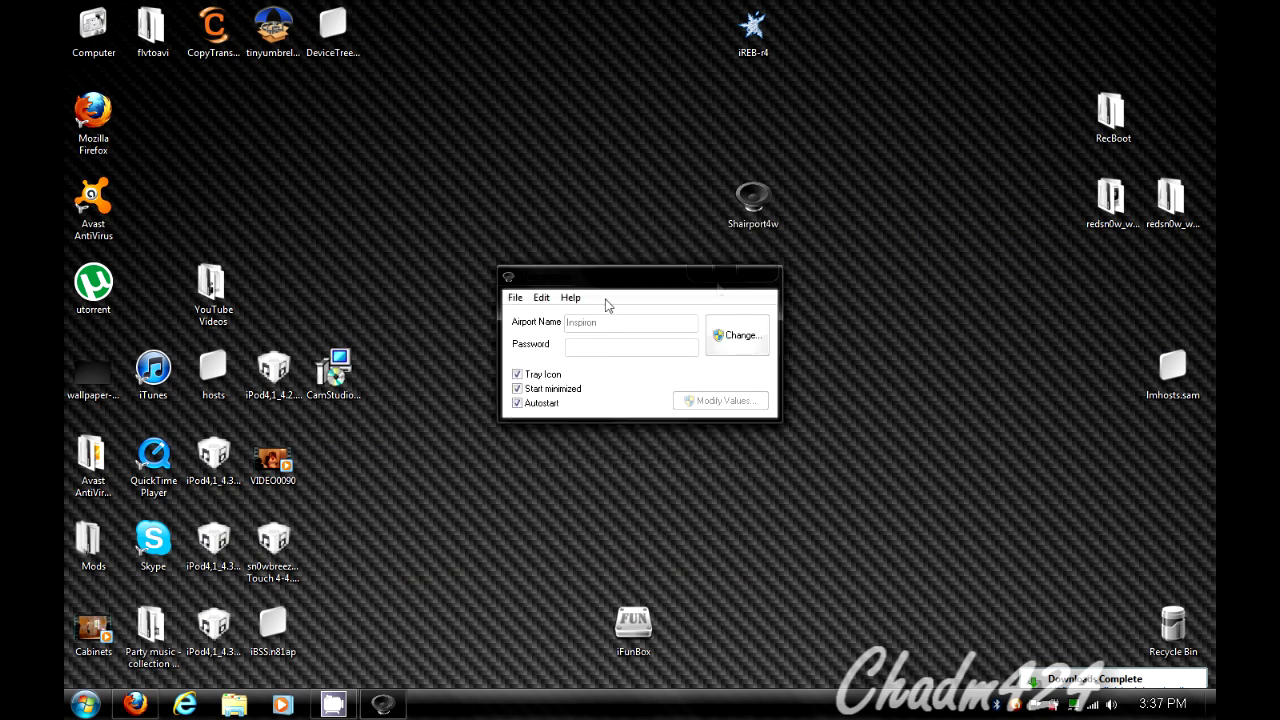